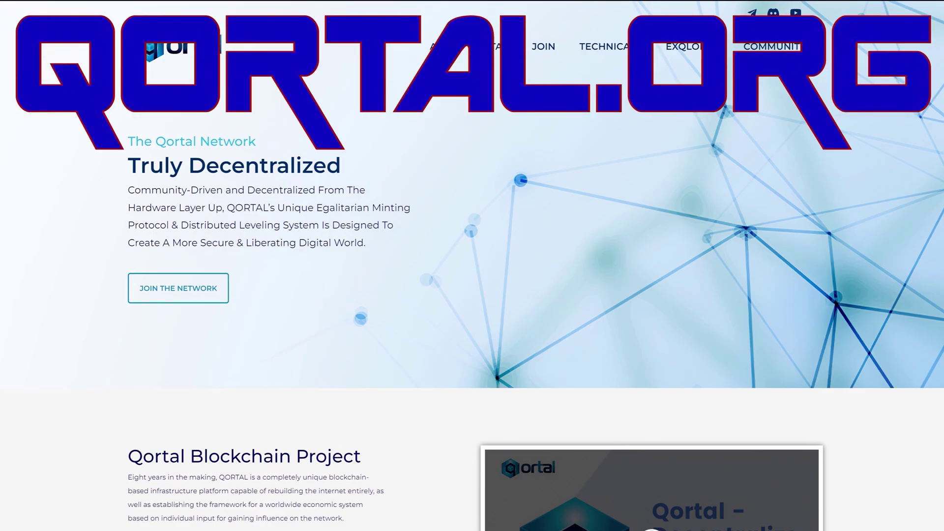
Go to the qortal.org download page and highlight 'Windows' in the Windows - Qortal Core heading.
scroll(652, 184, down, 7)
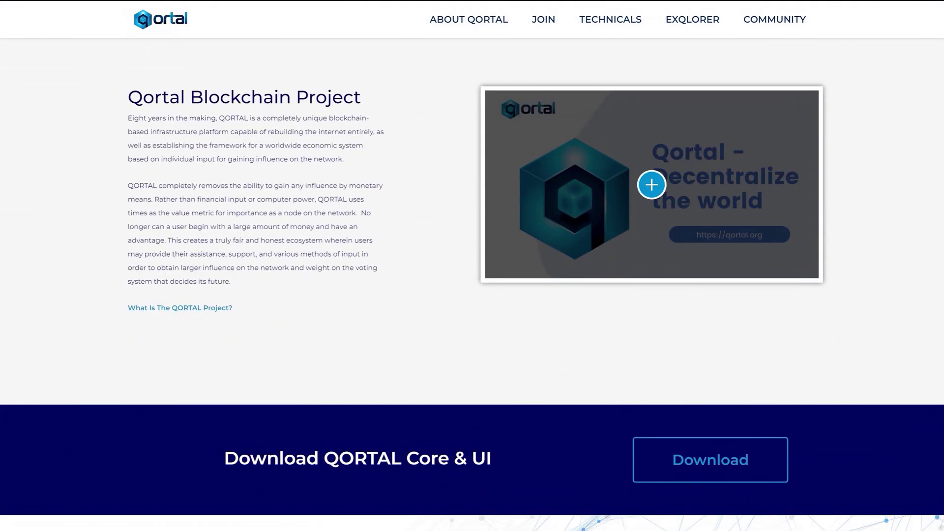
click(711, 460)
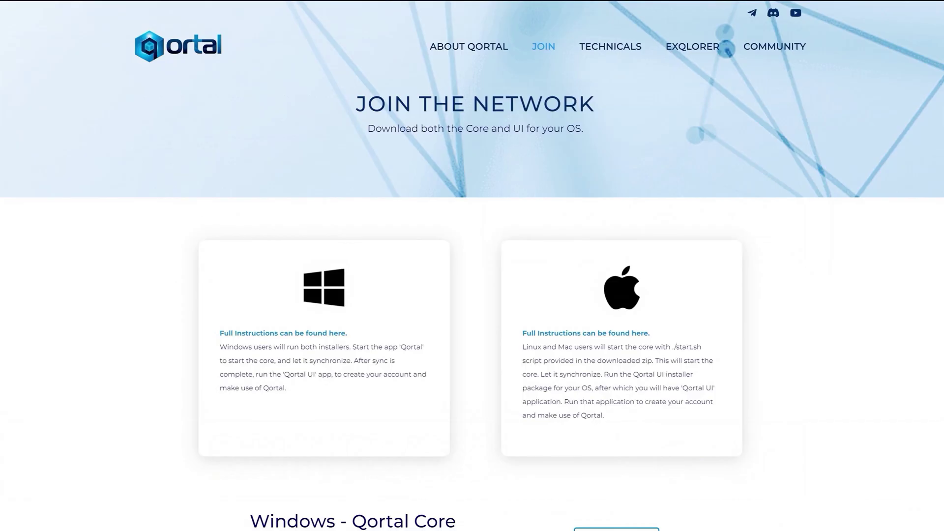
scroll(711, 460, down, 8)
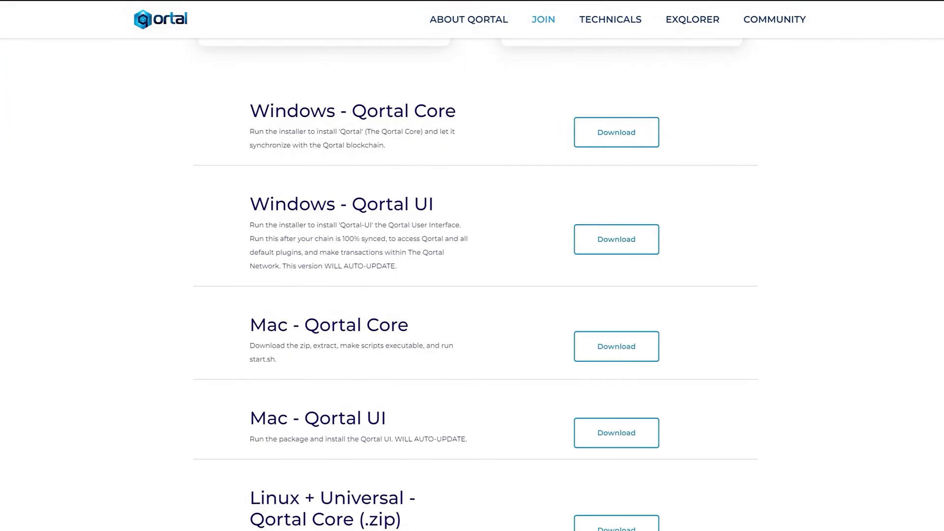
drag(249, 110, 335, 111)
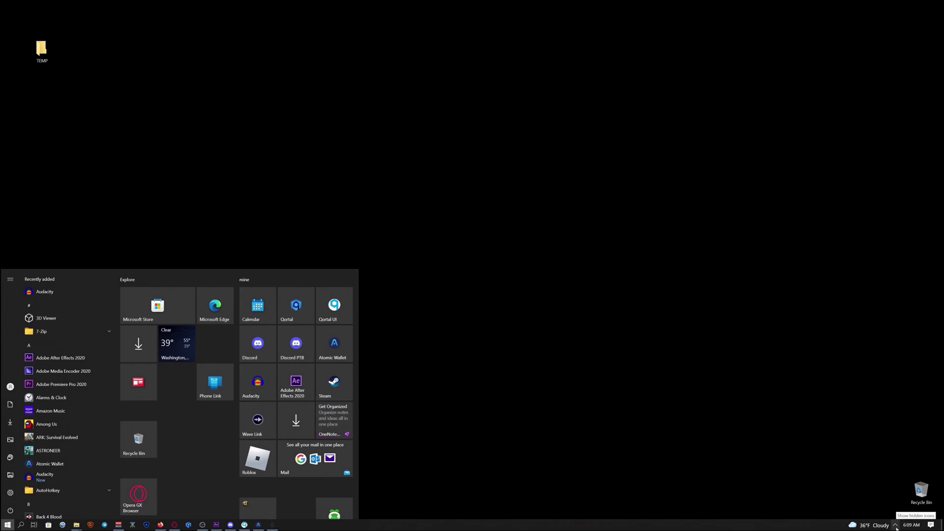
Check the Qortal tray icon status: core running and minting with 32 connections.
click(896, 526)
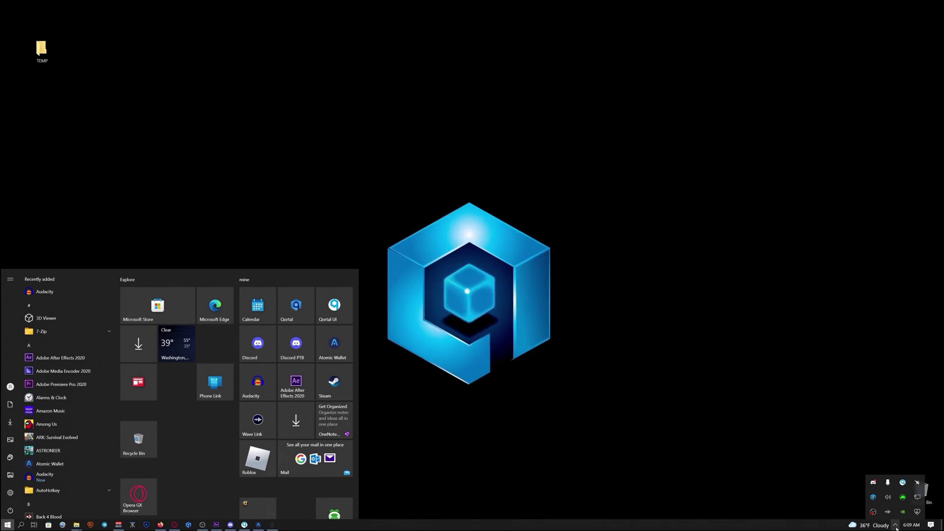
mouse_move(874, 500)
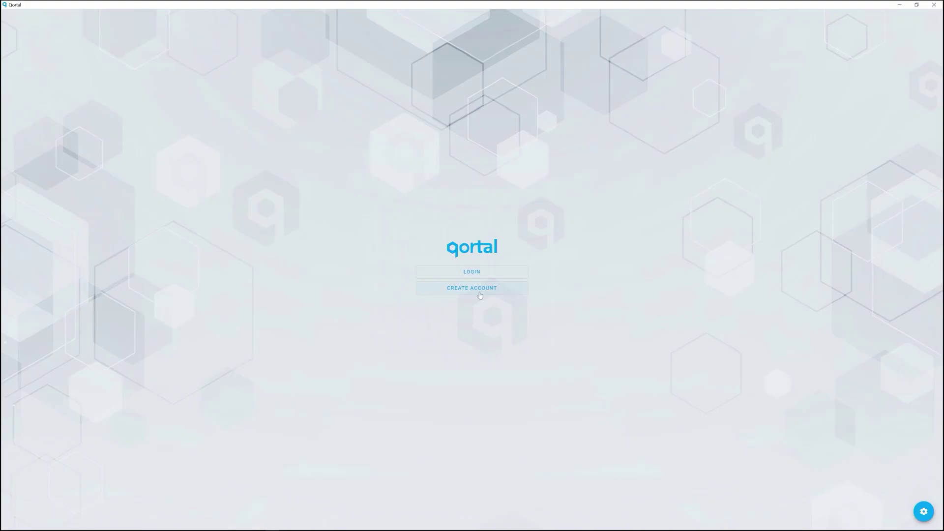
Begin a new account with CREATE ACCOUNT and show its randomly generated seedphrase.
click(480, 294)
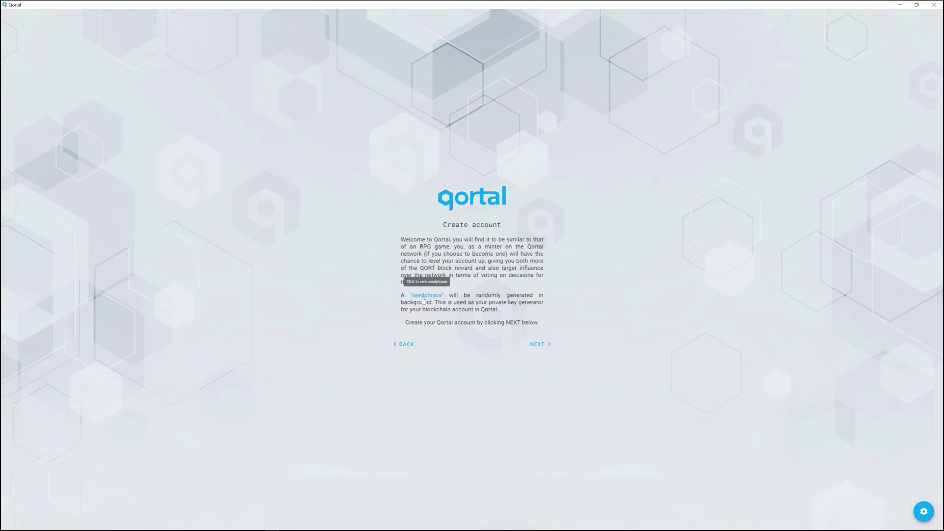
click(422, 300)
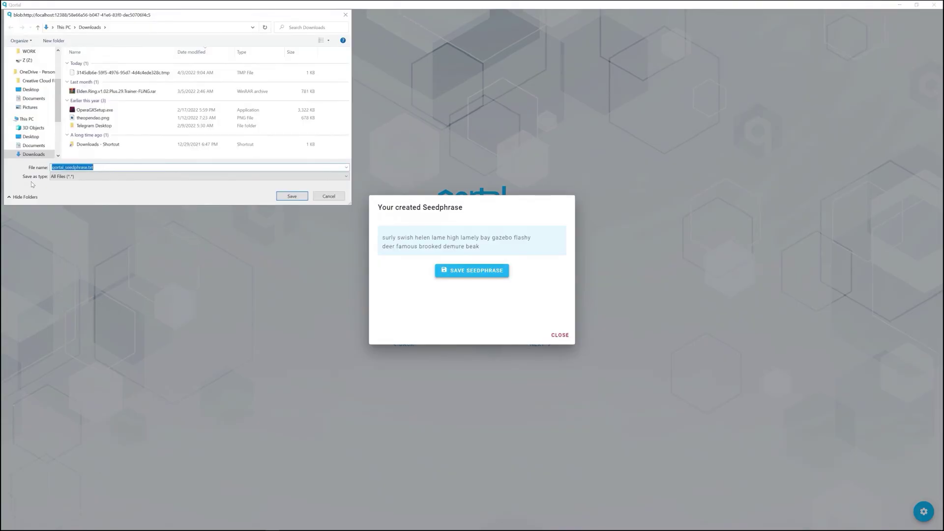
Save the seedphrase file as qortal_seedphrase.txt on the Z: drive.
scroll(27, 147, down, 3)
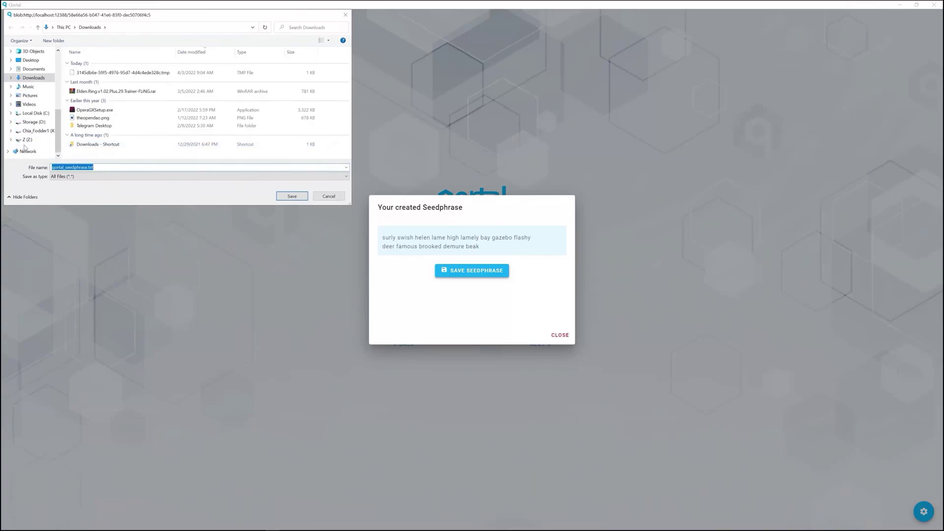
click(27, 140)
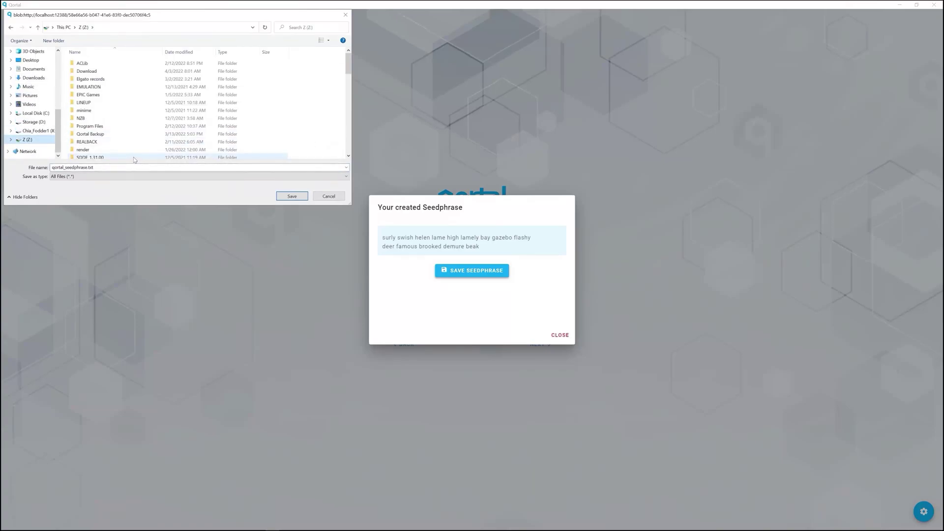
scroll(134, 159, down, 15)
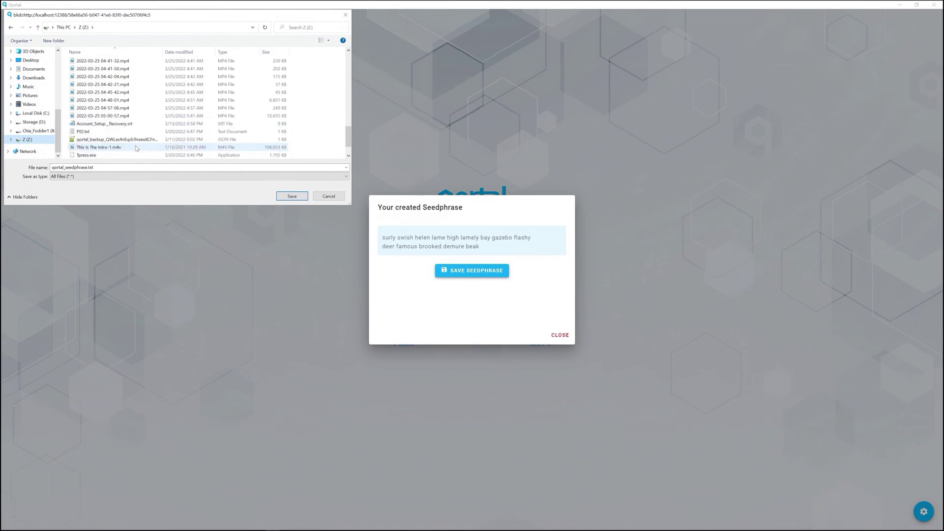
scroll(137, 148, up, 15)
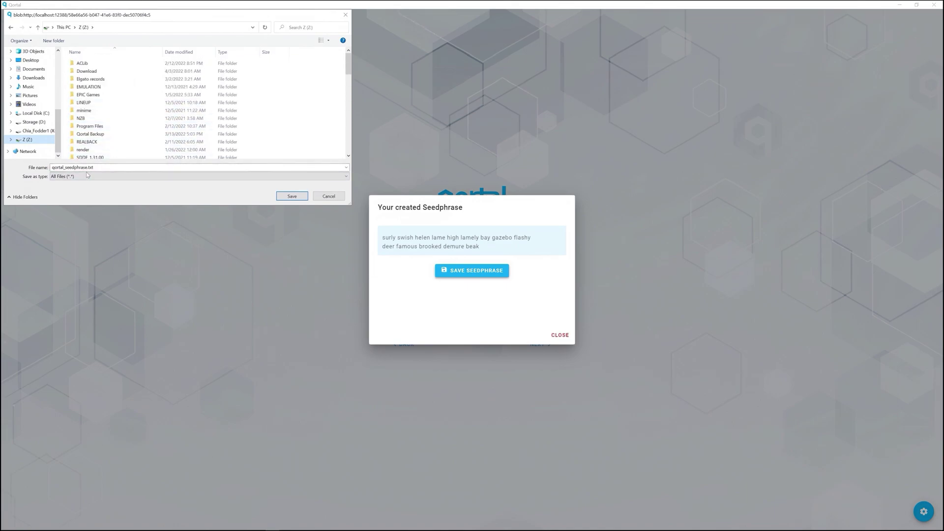
key(Tab)
click(292, 196)
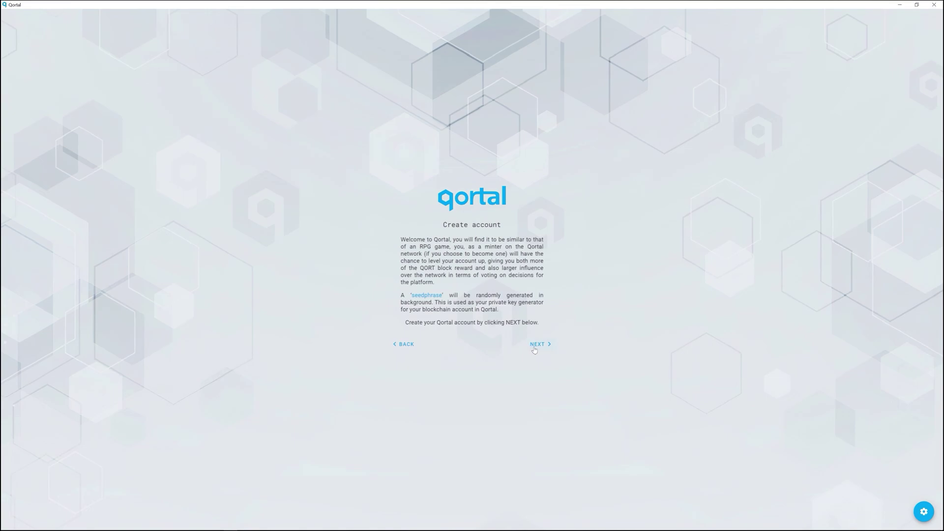
Enter the account name and the same password twice, keeping Save in this browser ticked.
click(538, 346)
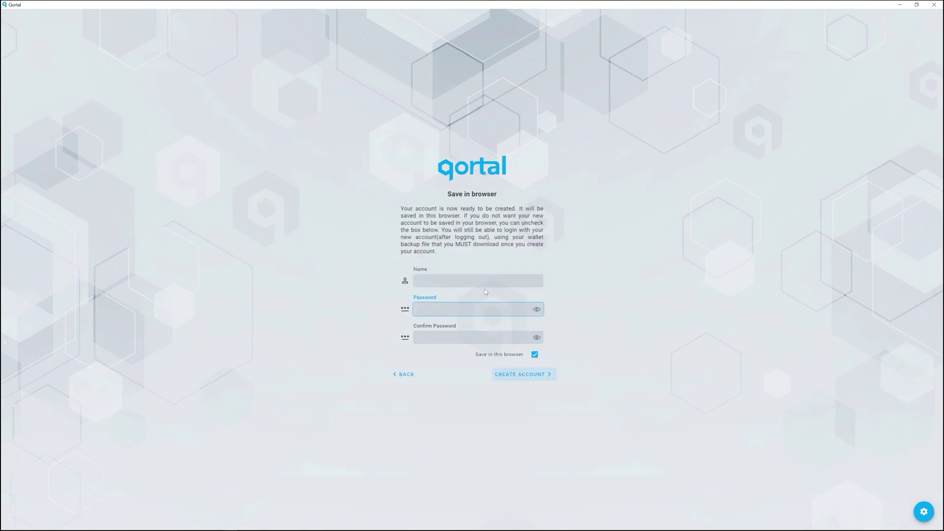
click(416, 280)
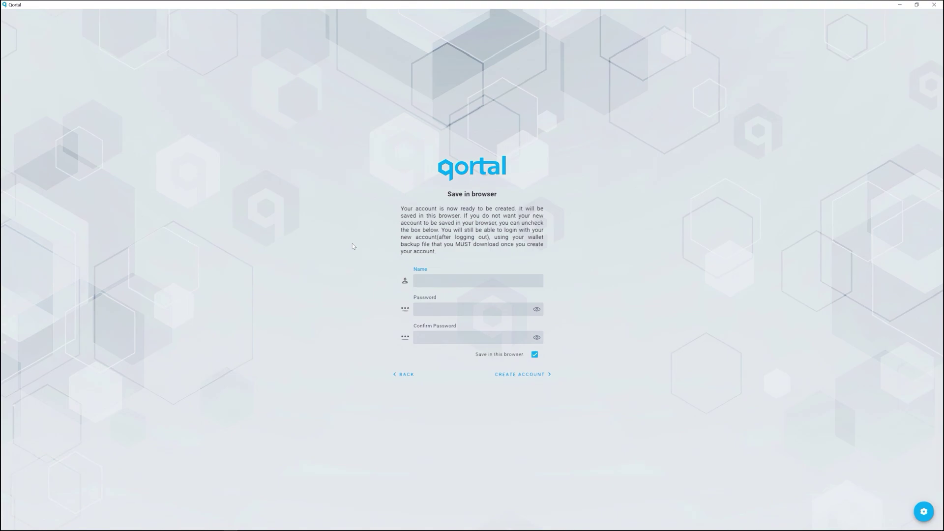
text(One_Fourth_Gallon)
key(Tab)
text(********)
key(Tab)
key(Tab)
text(password)
click(536, 309)
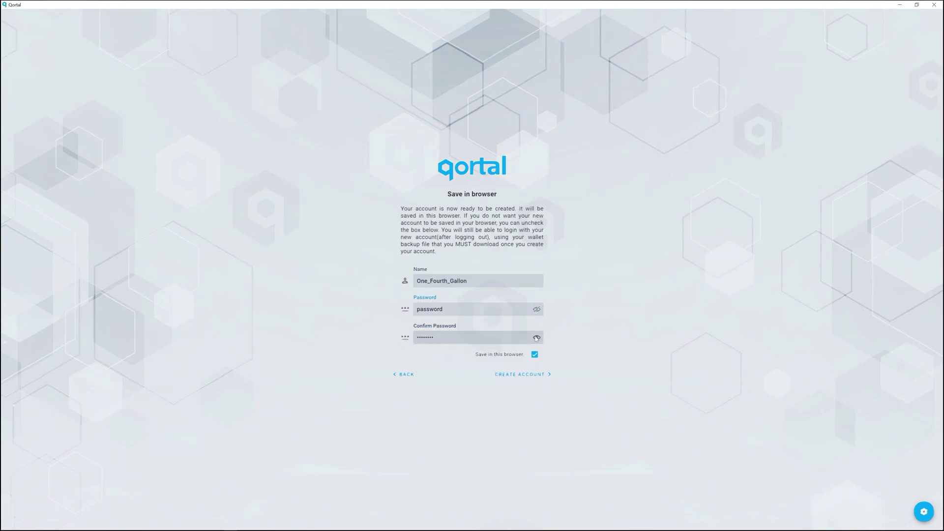
click(537, 338)
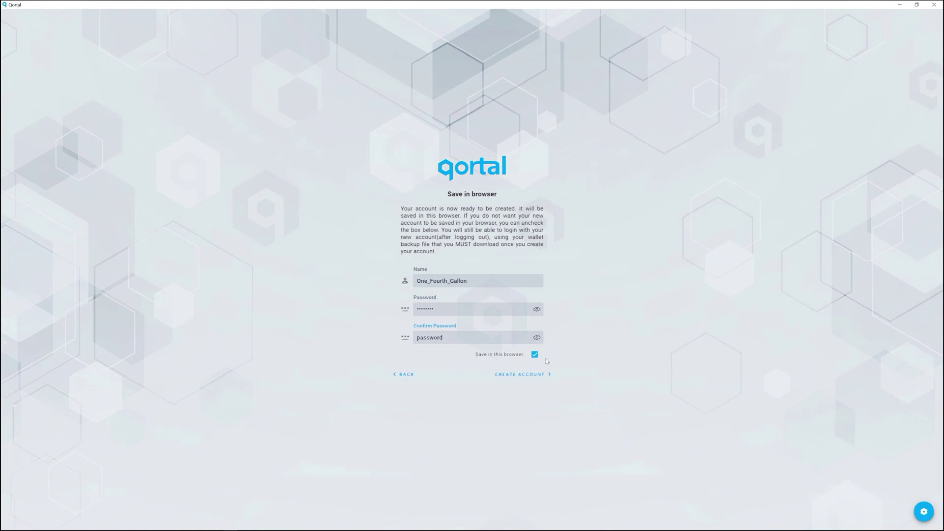
drag(474, 355, 525, 357)
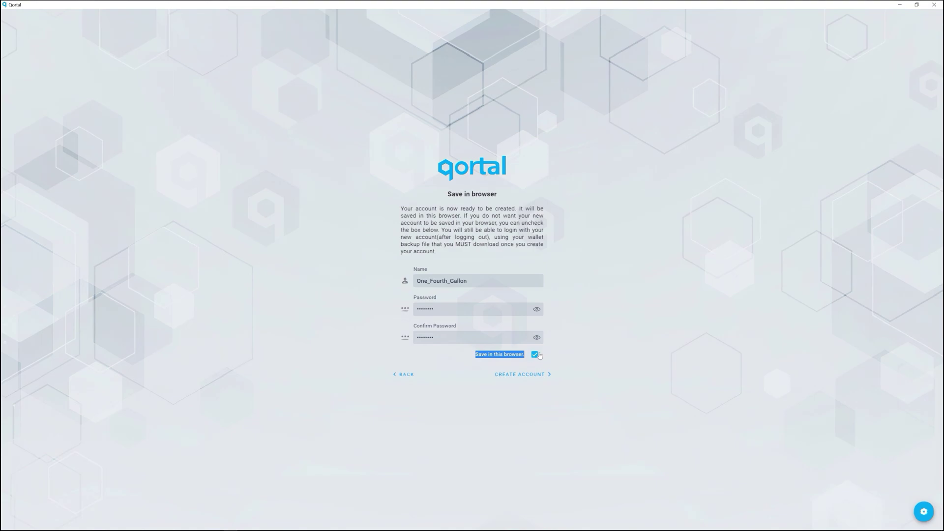
Create the account and save its qortal_backup JSON wallet file on the Z: drive.
click(519, 375)
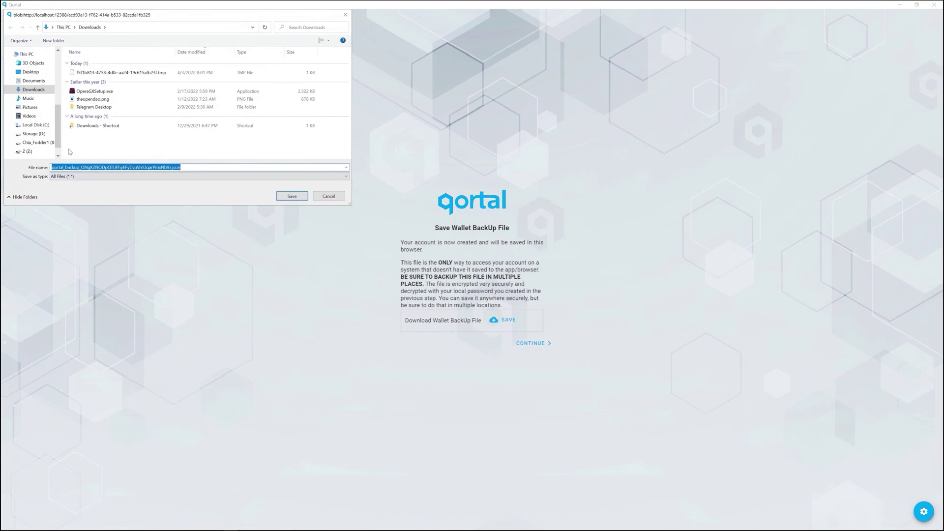
scroll(34, 128, down, 1)
click(27, 140)
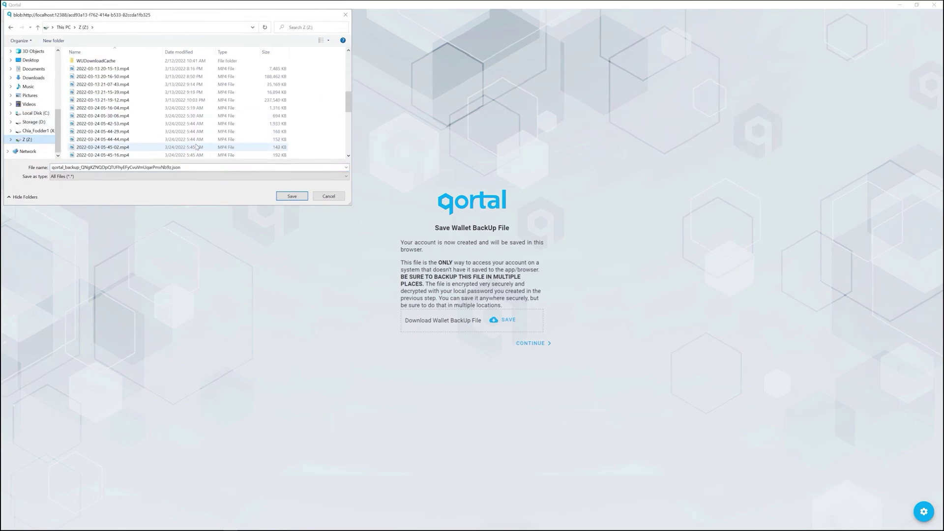
scroll(190, 118, up, 3)
scroll(252, 156, down, 2)
scroll(260, 142, down, 5)
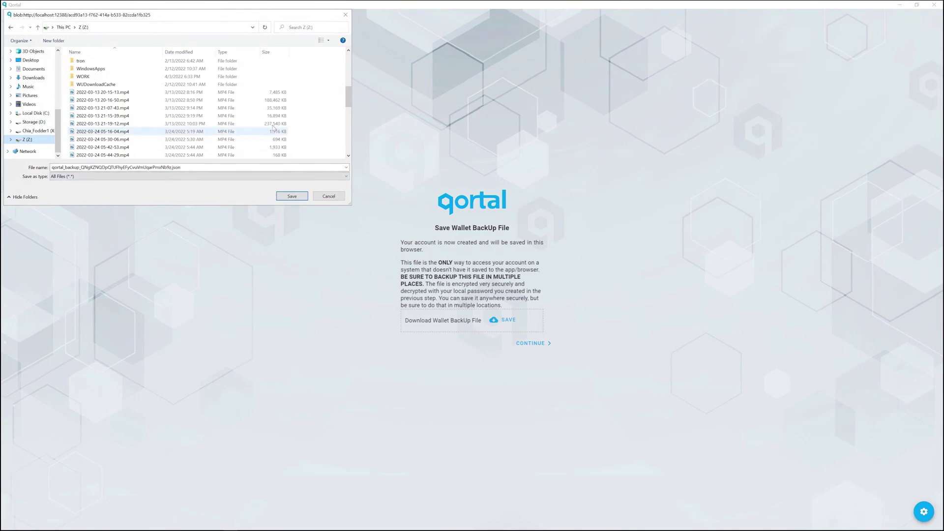
scroll(272, 135, up, 4)
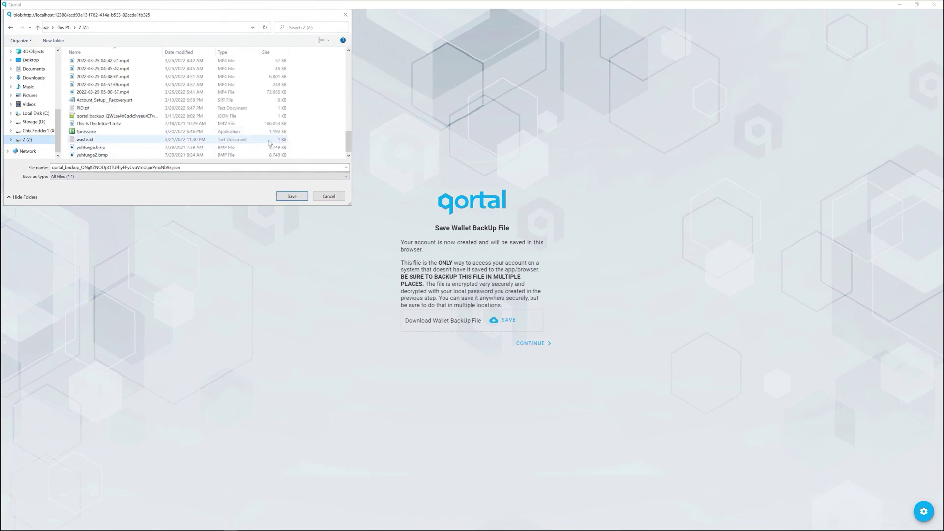
click(291, 196)
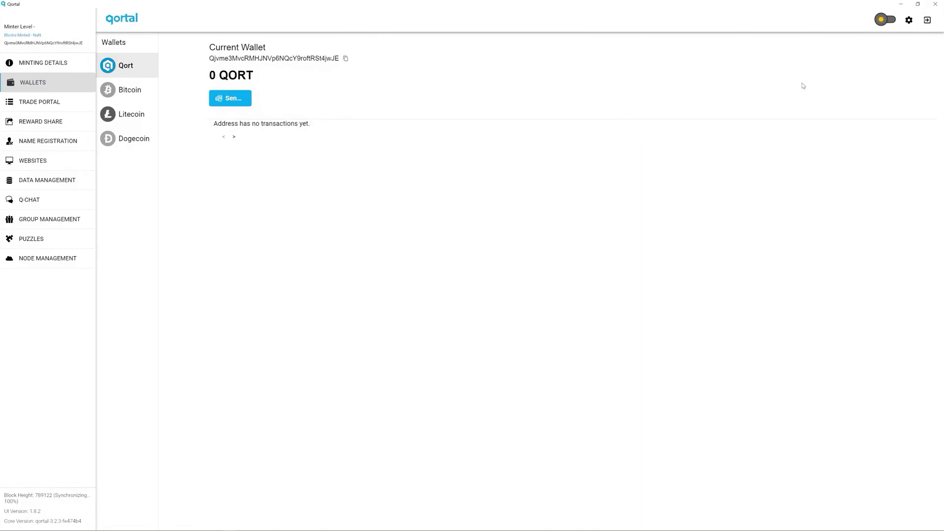
Switch Qortal UI to the dark theme and bring up the account settings.
click(883, 21)
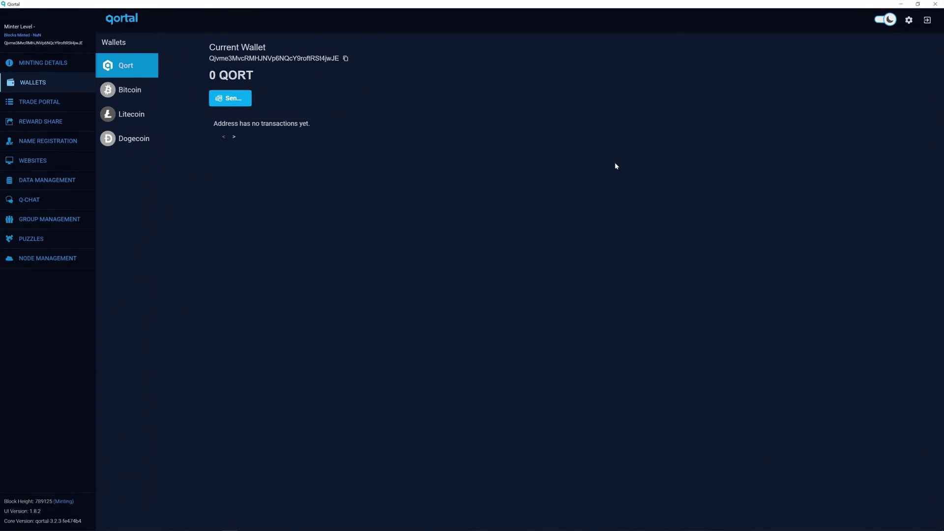
click(910, 21)
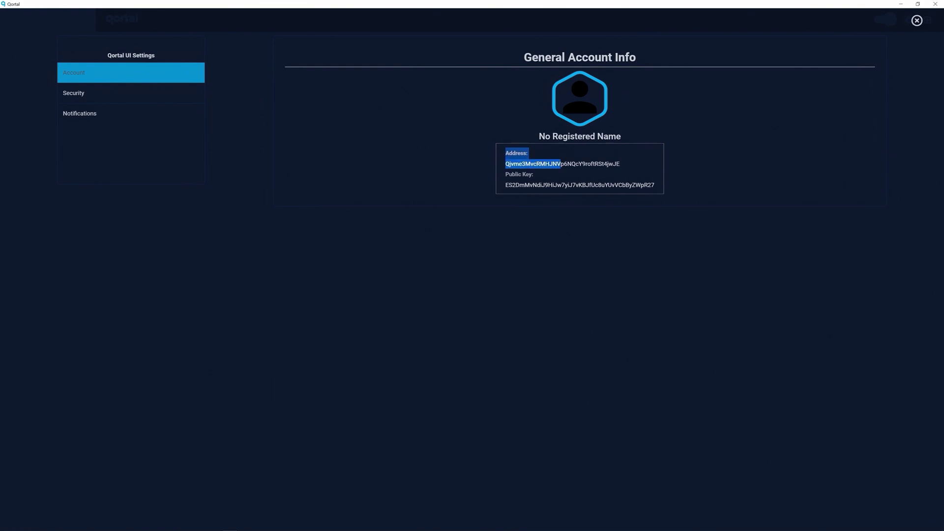
Select the account's address and public key text, then move to the Security settings.
drag(561, 163, 659, 190)
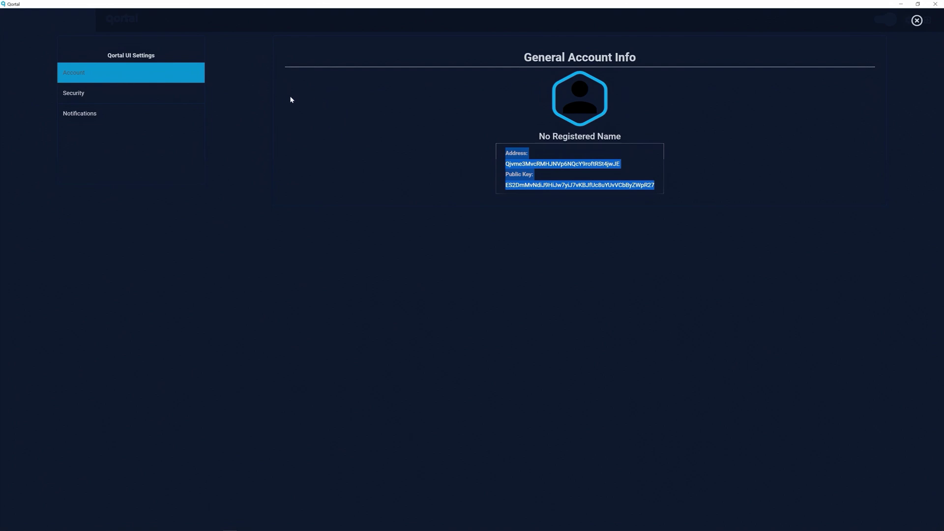
click(83, 98)
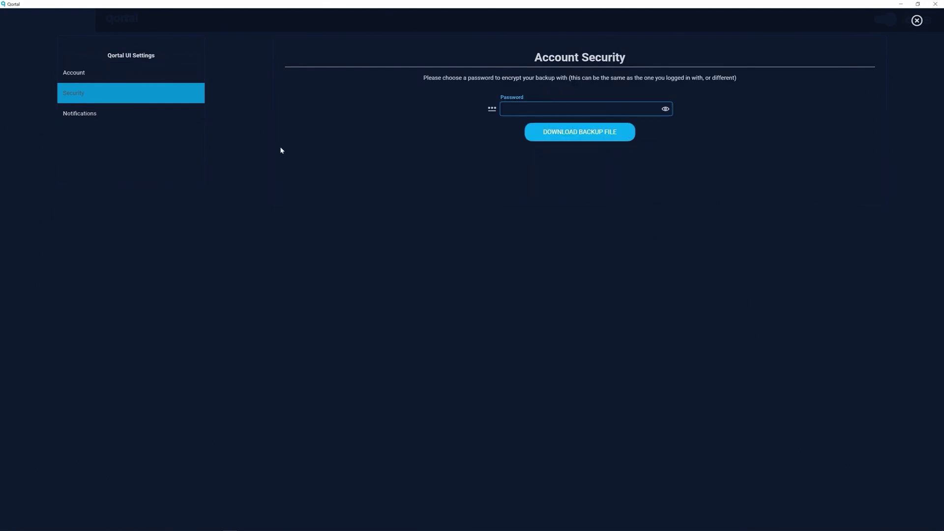
Download a password-encrypted backup file to Z:, replacing the existing one, then close settings and log out.
text(••••••)
click(666, 108)
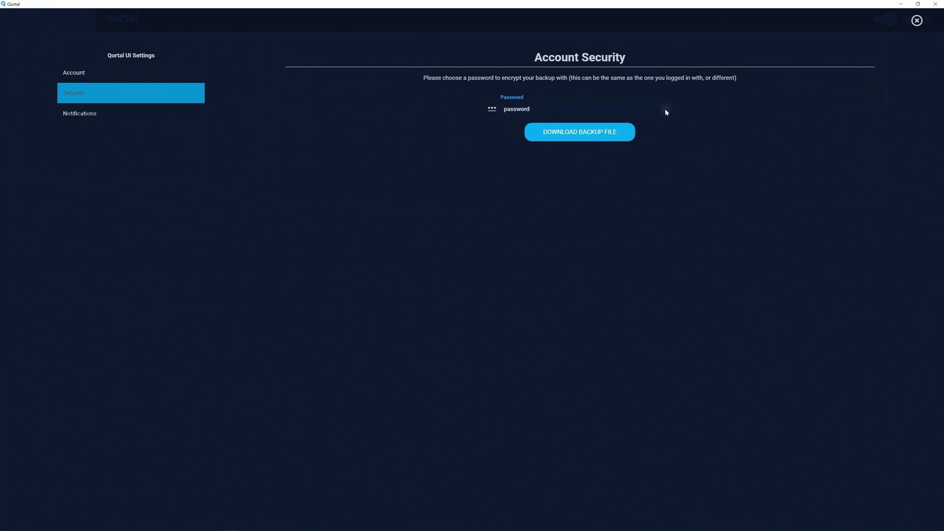
click(580, 139)
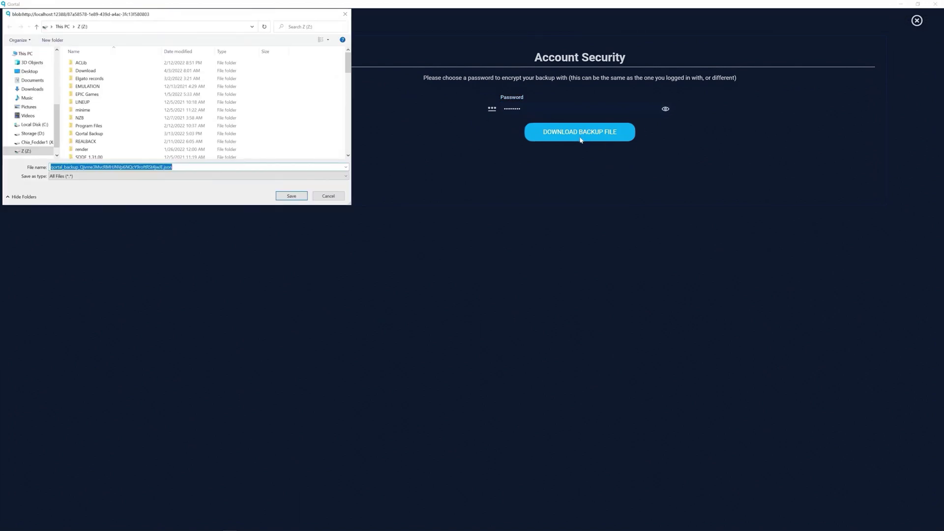
click(294, 198)
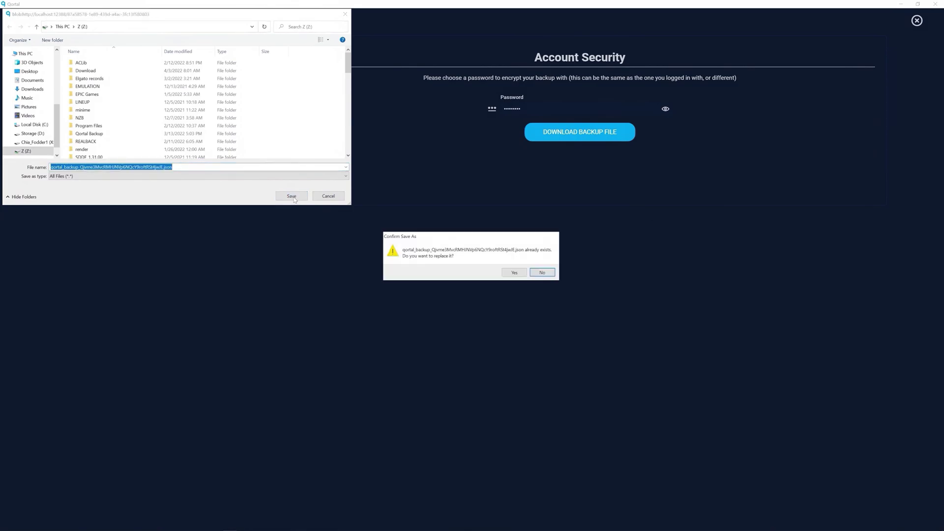
click(522, 274)
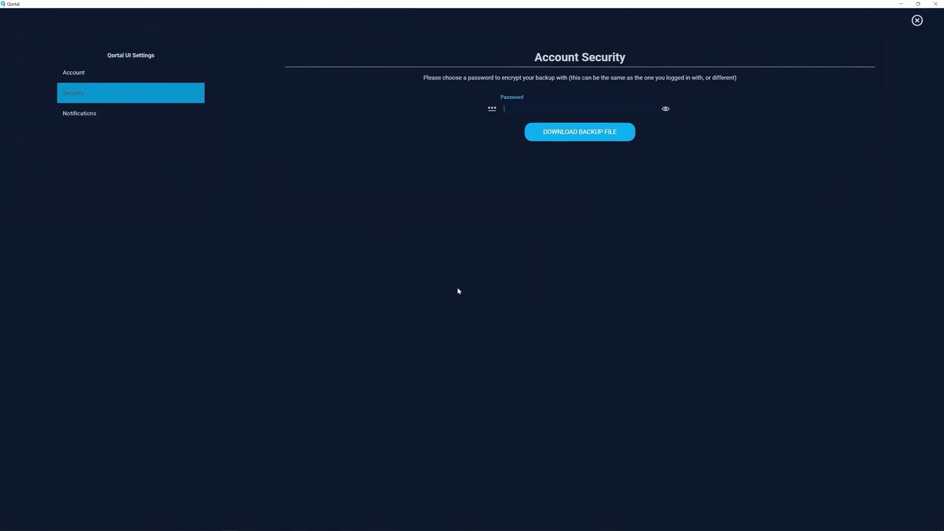
click(918, 21)
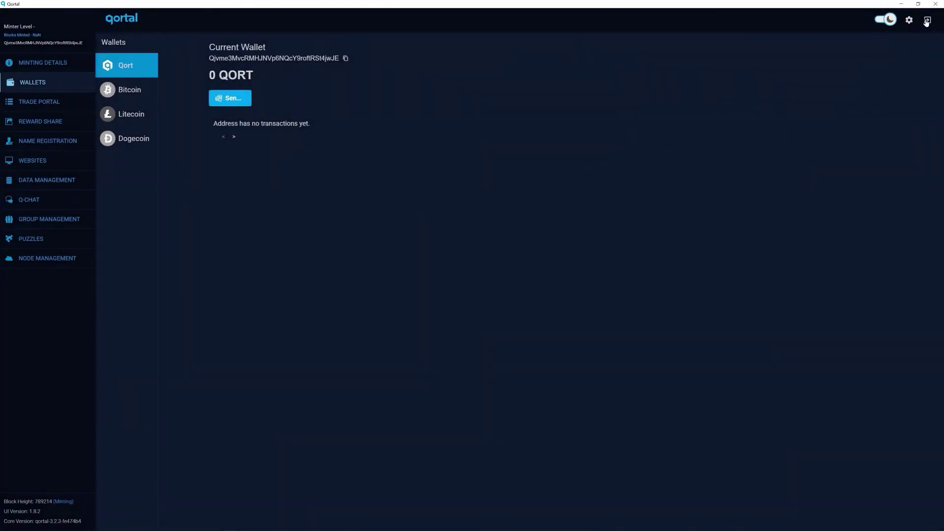
click(926, 20)
Confirm logging out, start logging in, and look at the Qora address seed login option.
click(525, 293)
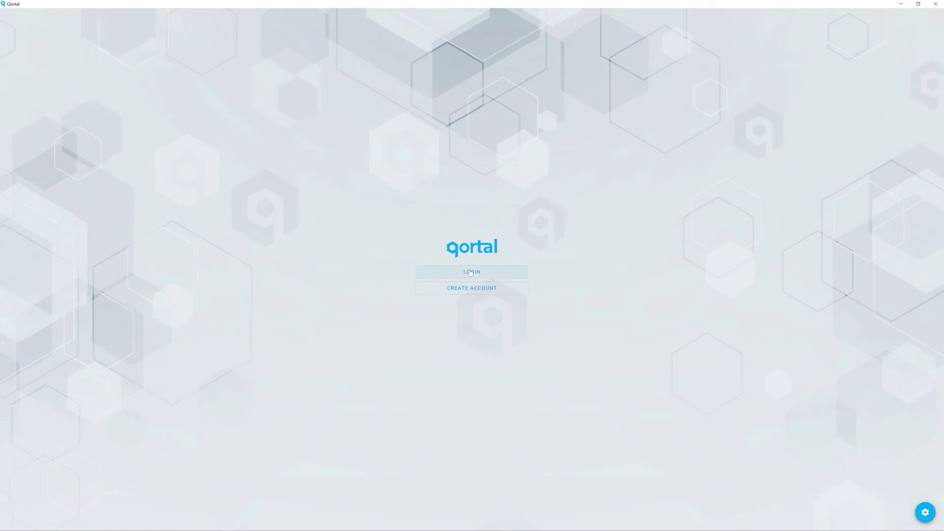
click(470, 271)
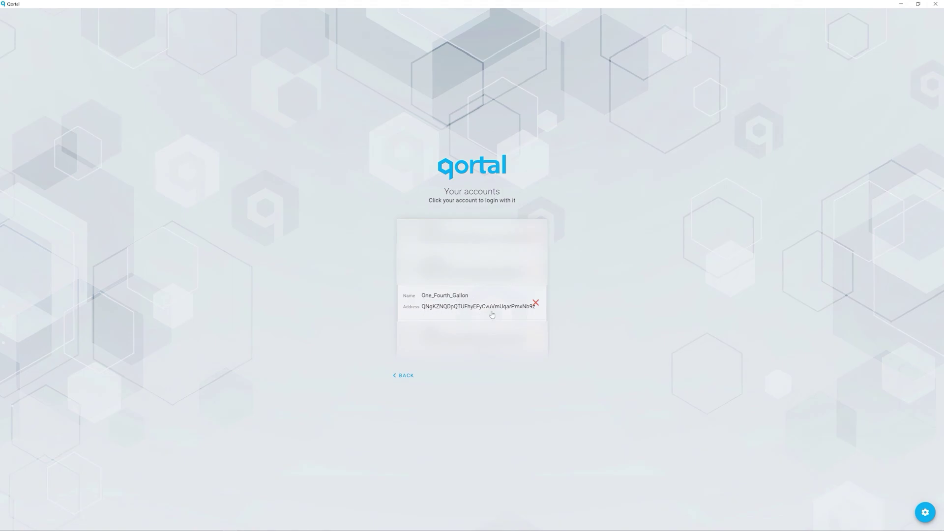
click(406, 377)
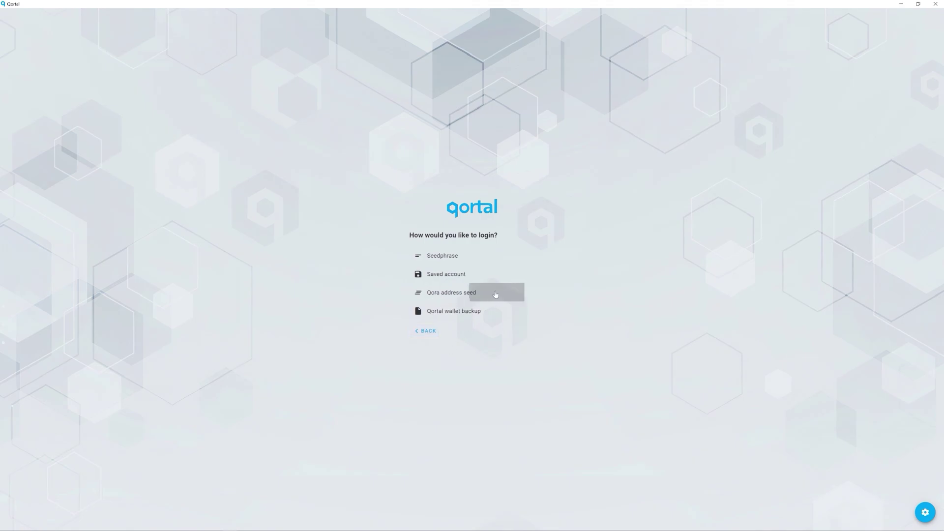
drag(495, 294, 412, 298)
click(412, 298)
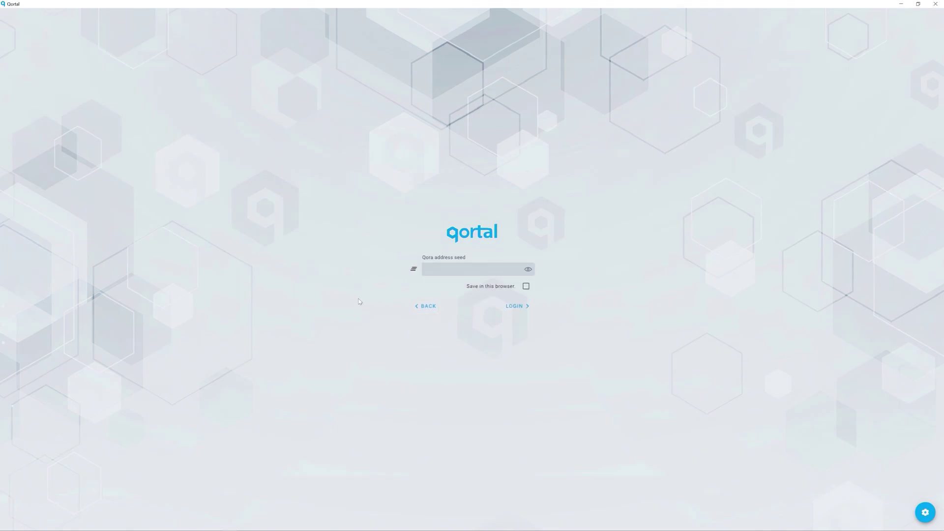
click(425, 308)
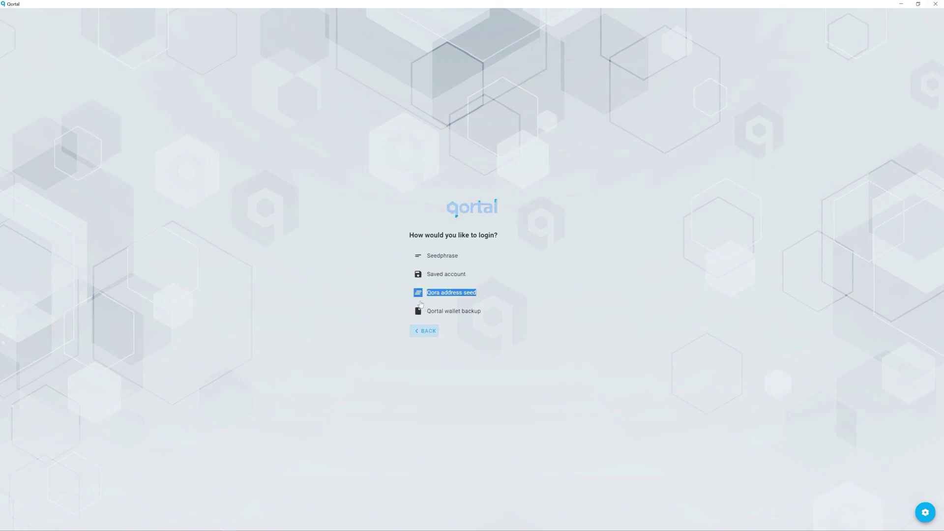
Check the saved accounts and Seedphrase login options, then choose Qortal wallet backup login.
click(448, 278)
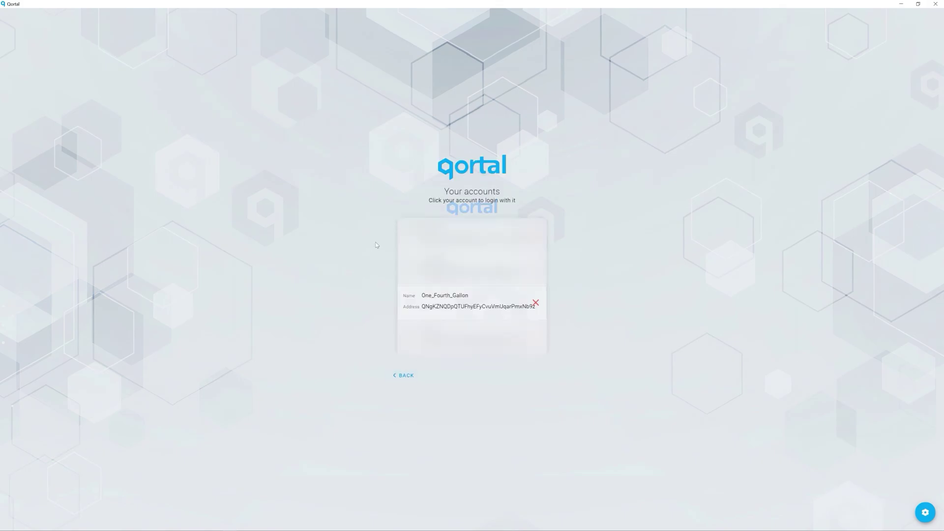
click(405, 376)
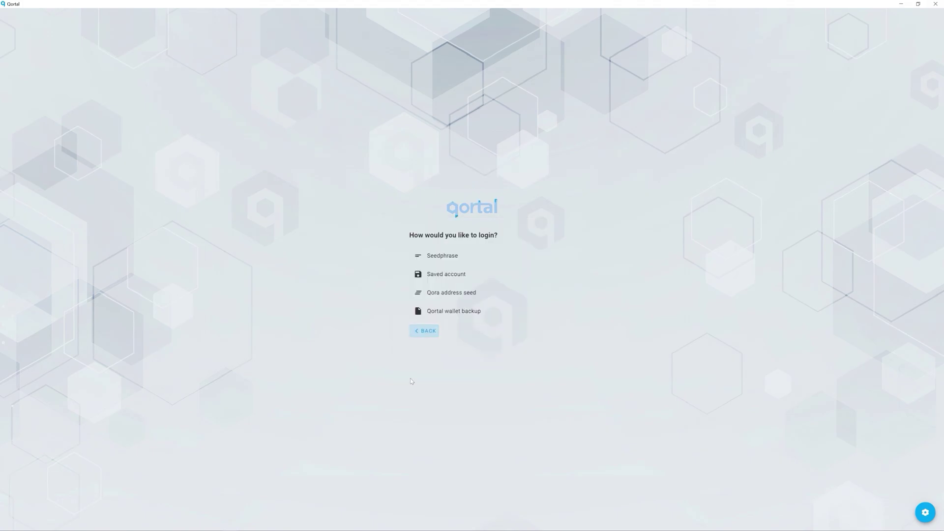
click(444, 256)
click(426, 306)
click(450, 312)
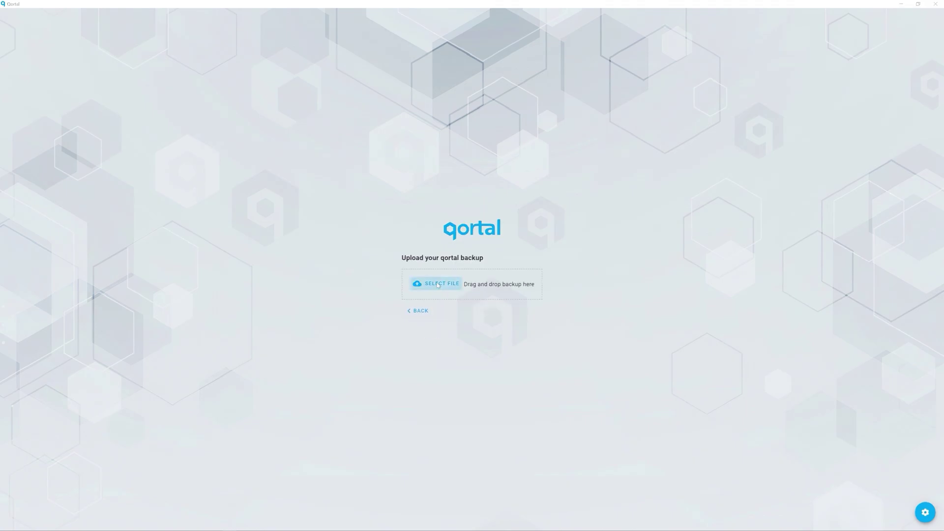
Load the saved wallet backup JSON file and enter its decryption password.
click(439, 283)
click(292, 196)
text(********)
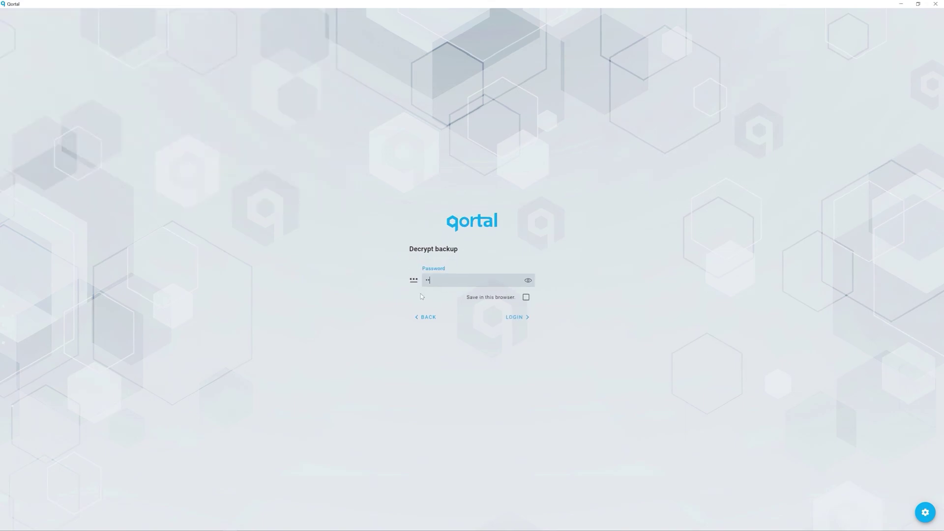